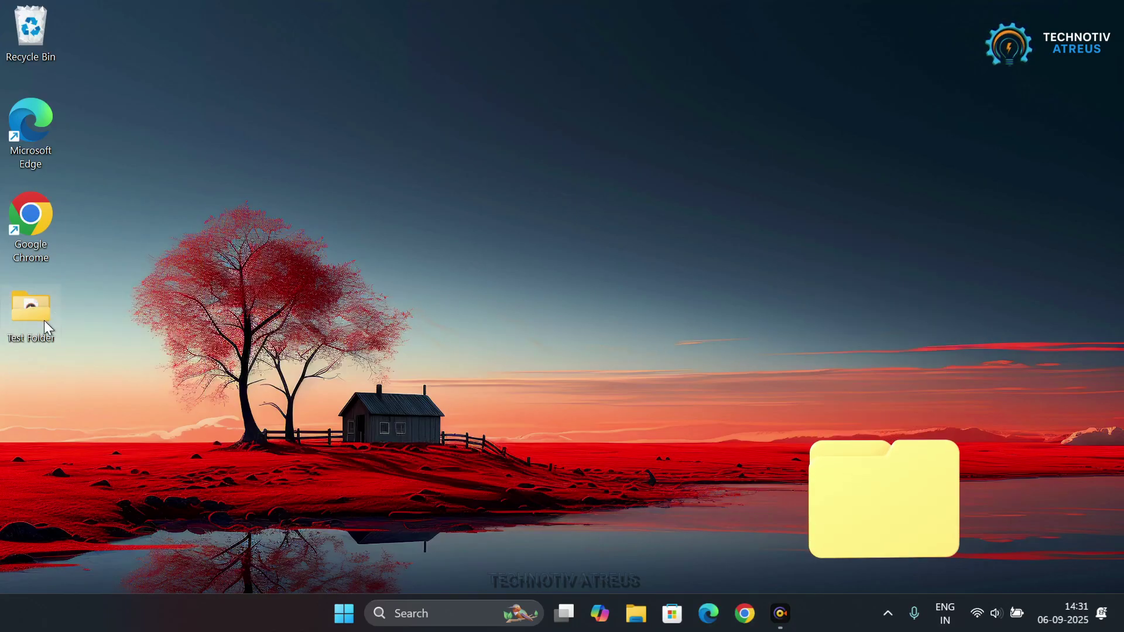
Open Test Folder, continue setup for personal use, and view the signed-in account from Start
double_click(44, 321)
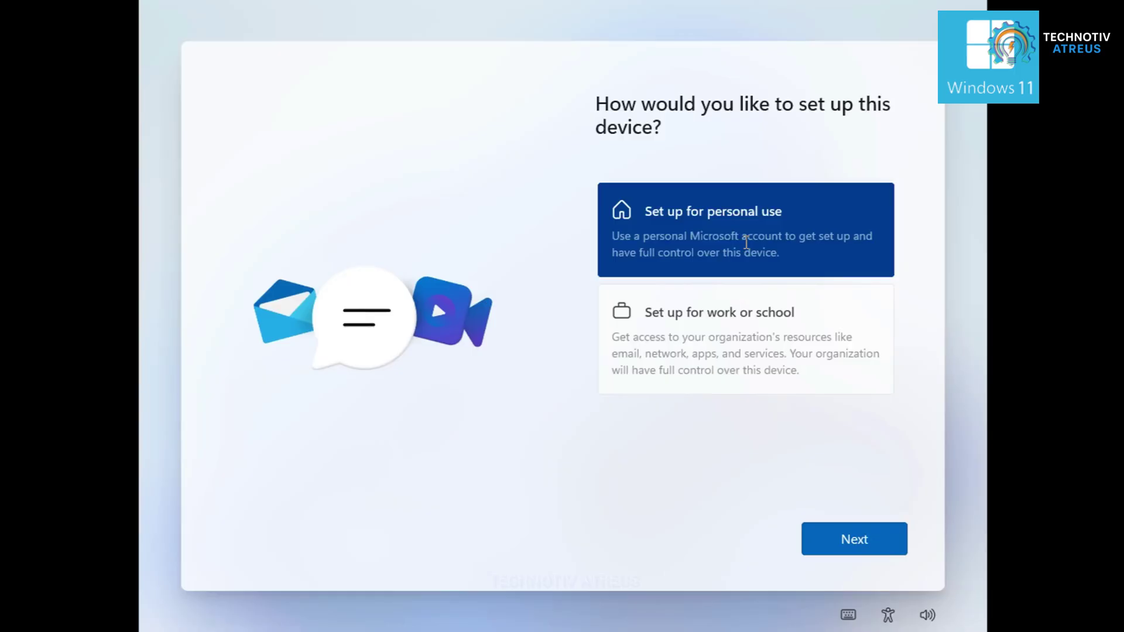
click(852, 539)
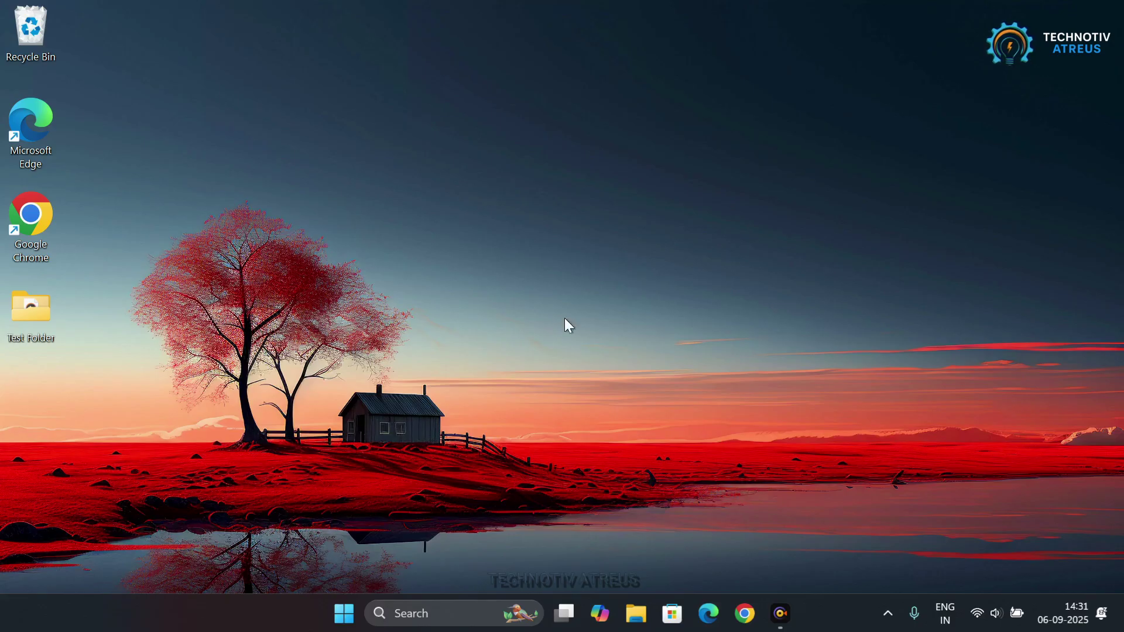
click(344, 614)
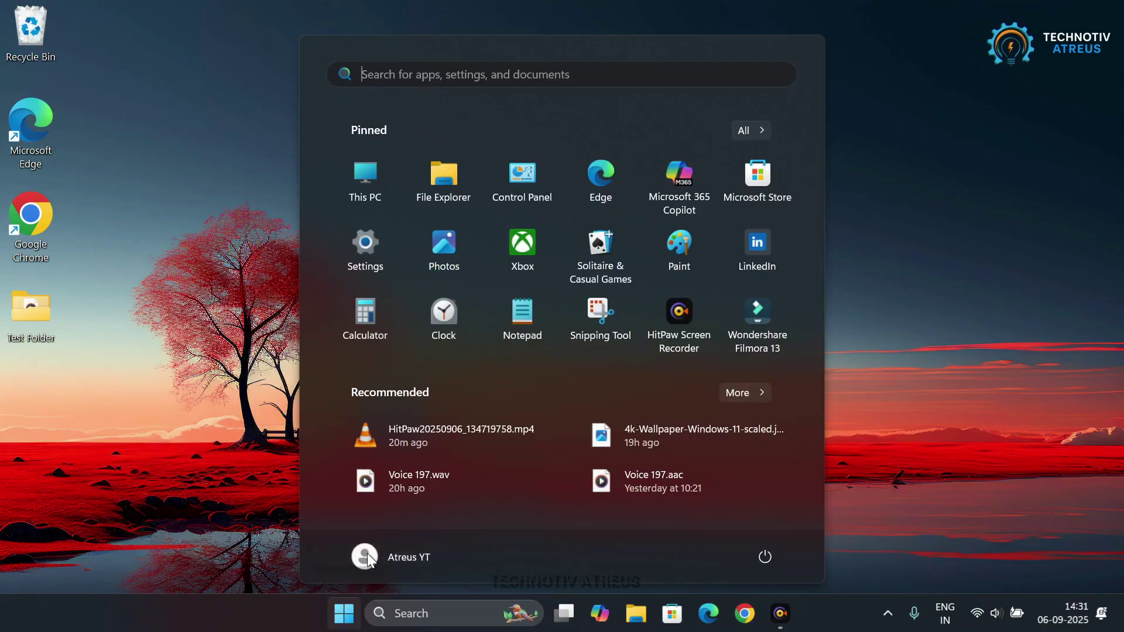
click(368, 555)
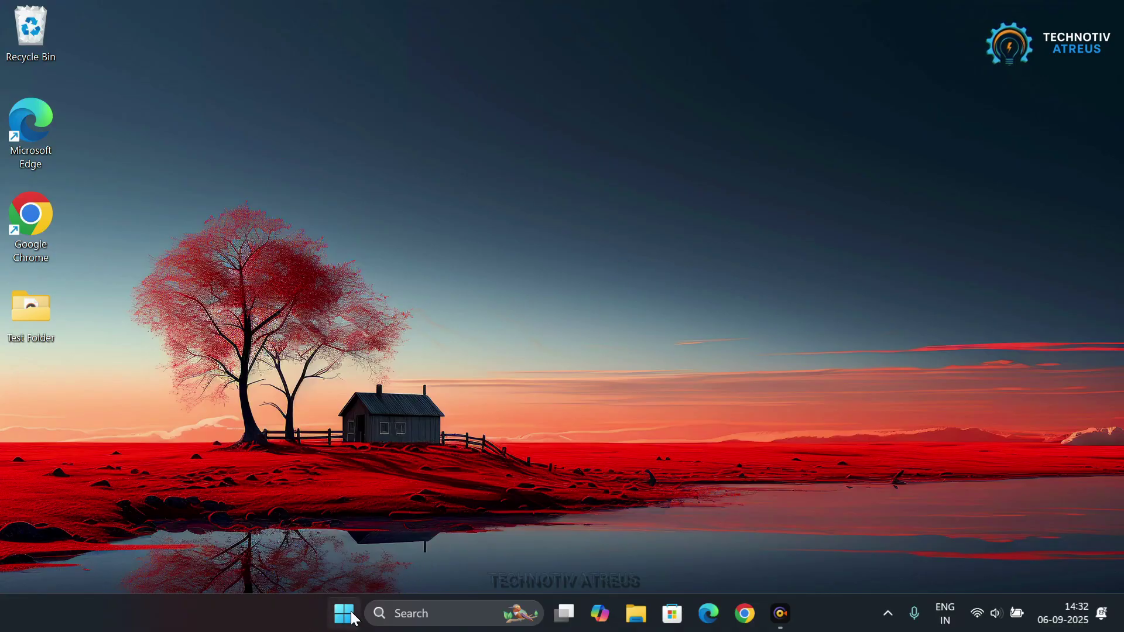
Go to Settings > Accounts, collapse the Microsoft 365 Family offer, and open Your info
right_click(343, 613)
click(379, 426)
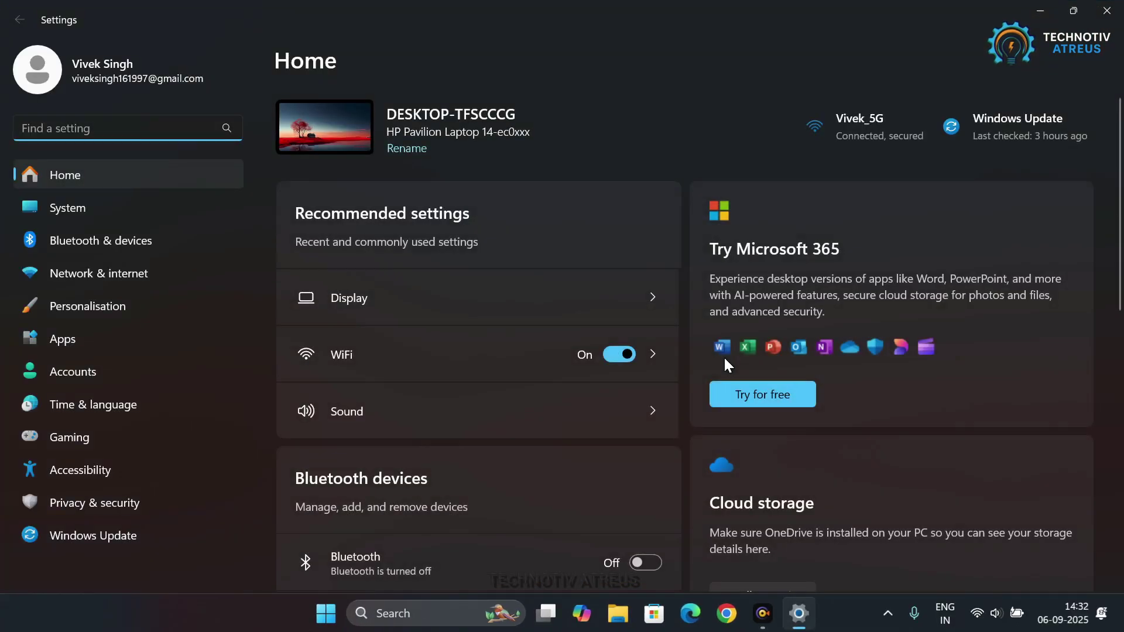
click(173, 365)
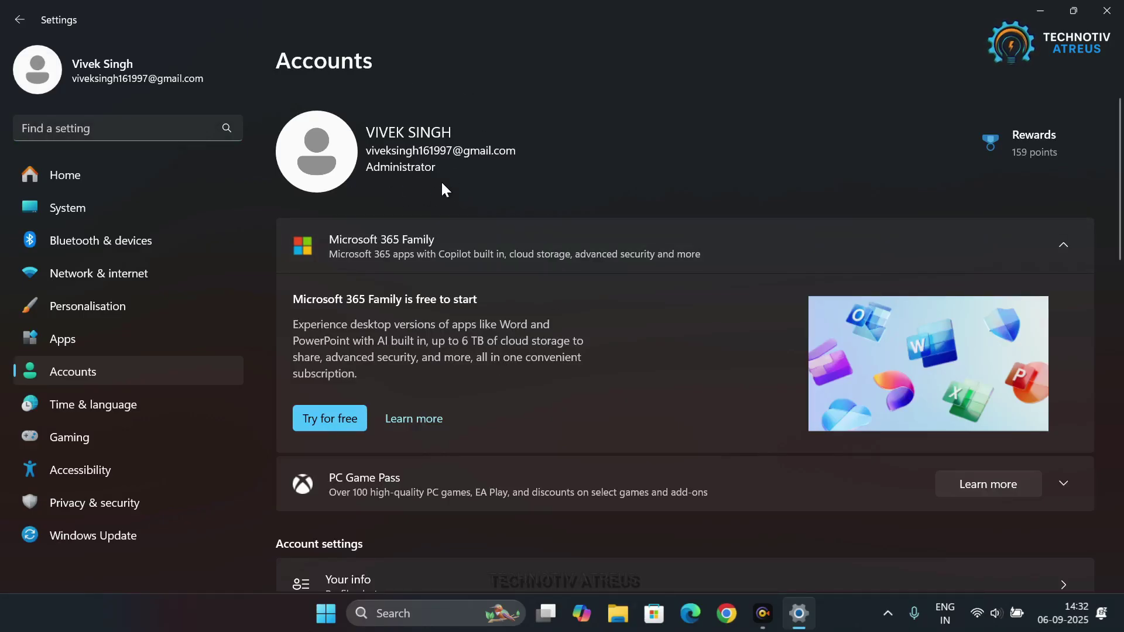
click(676, 235)
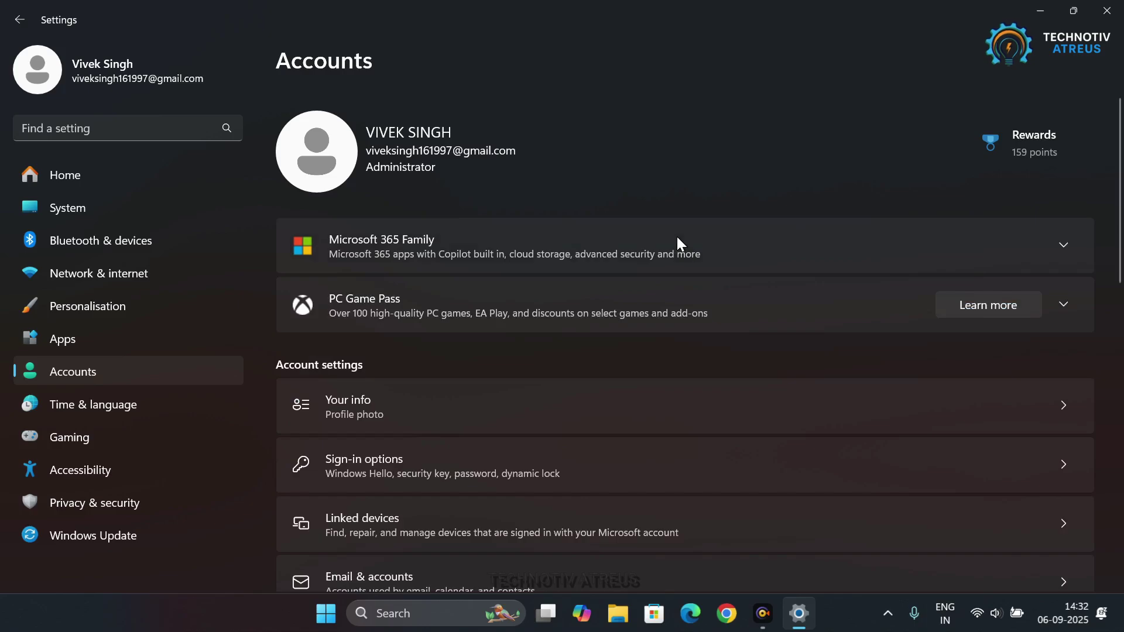
click(458, 408)
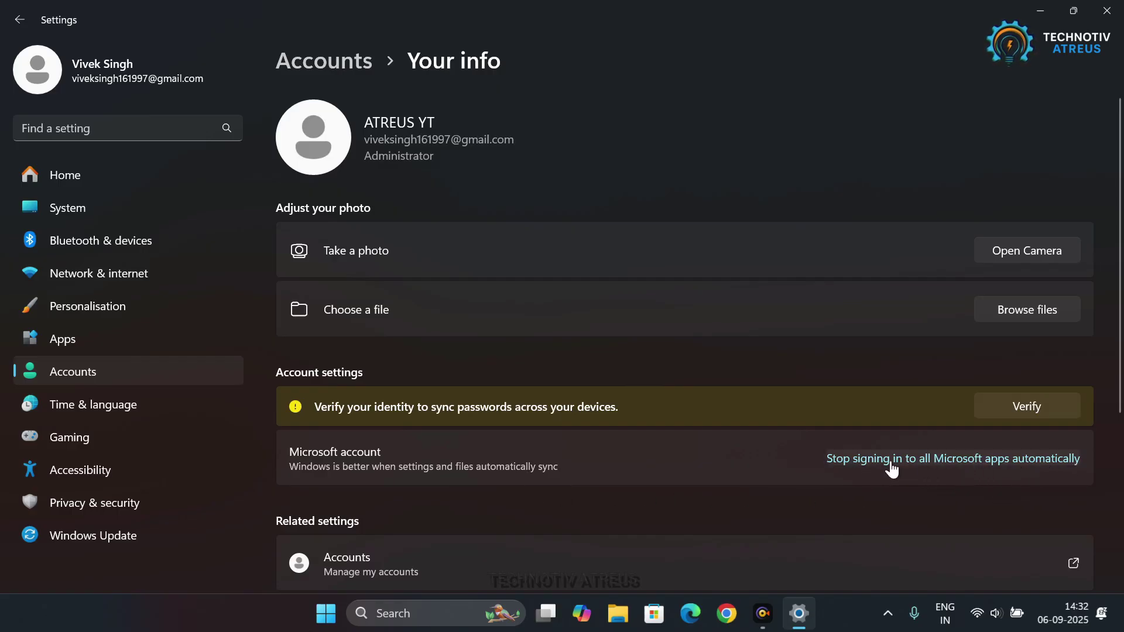
Stop signing in to all Microsoft apps automatically, then check the signed-in account from Start
click(943, 460)
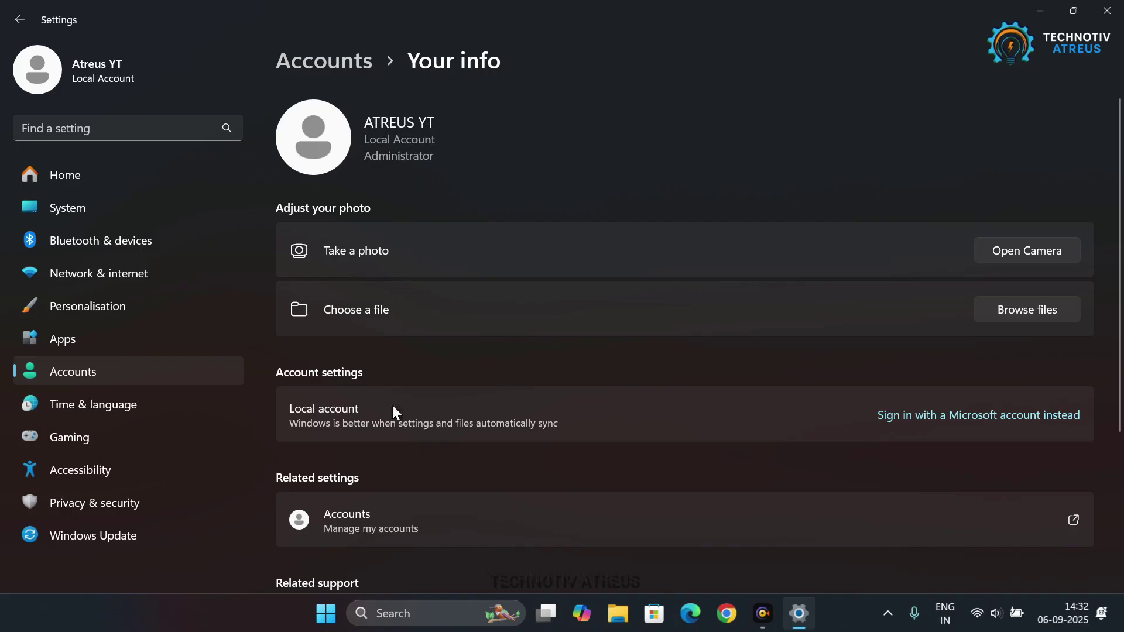
click(326, 613)
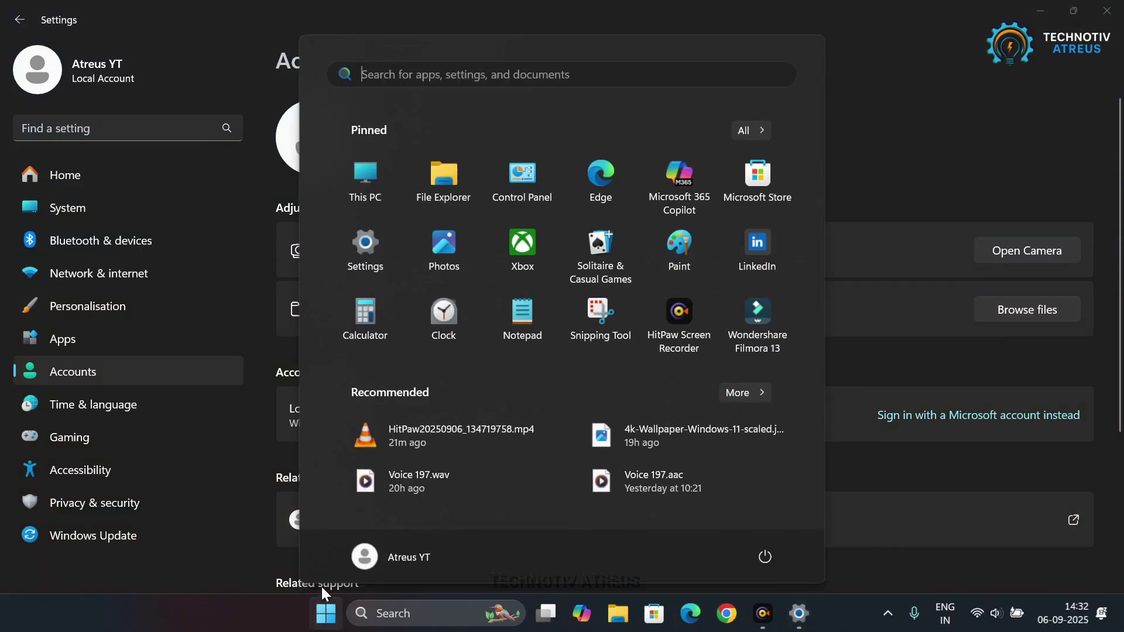
click(391, 549)
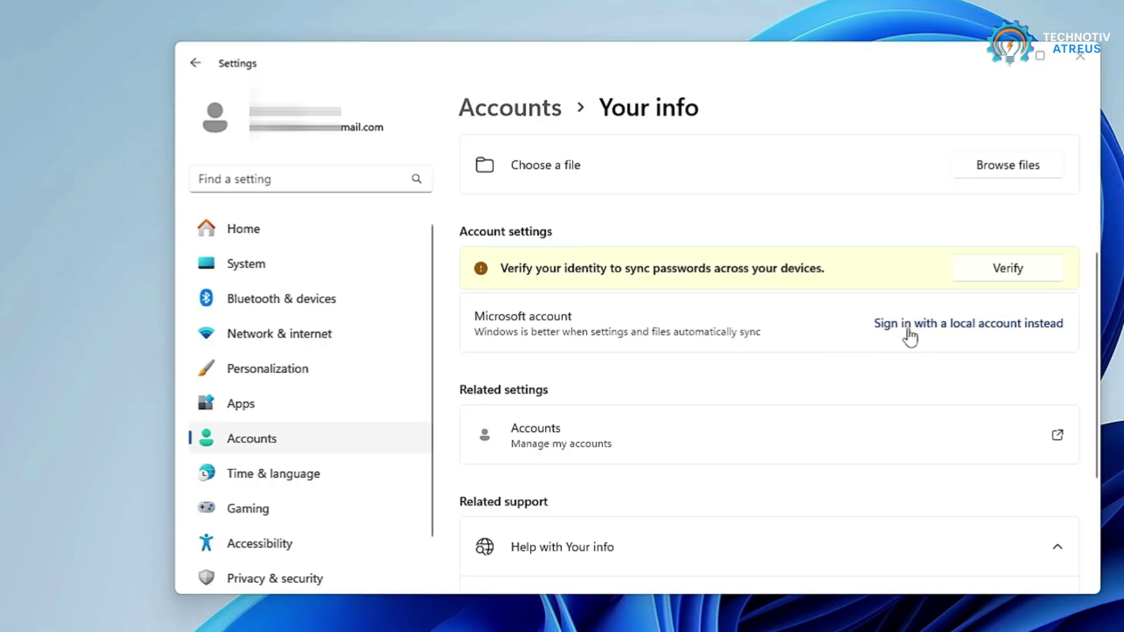
Switch to a local account, verify identity, submit the new account details, and sign out to finish
click(978, 327)
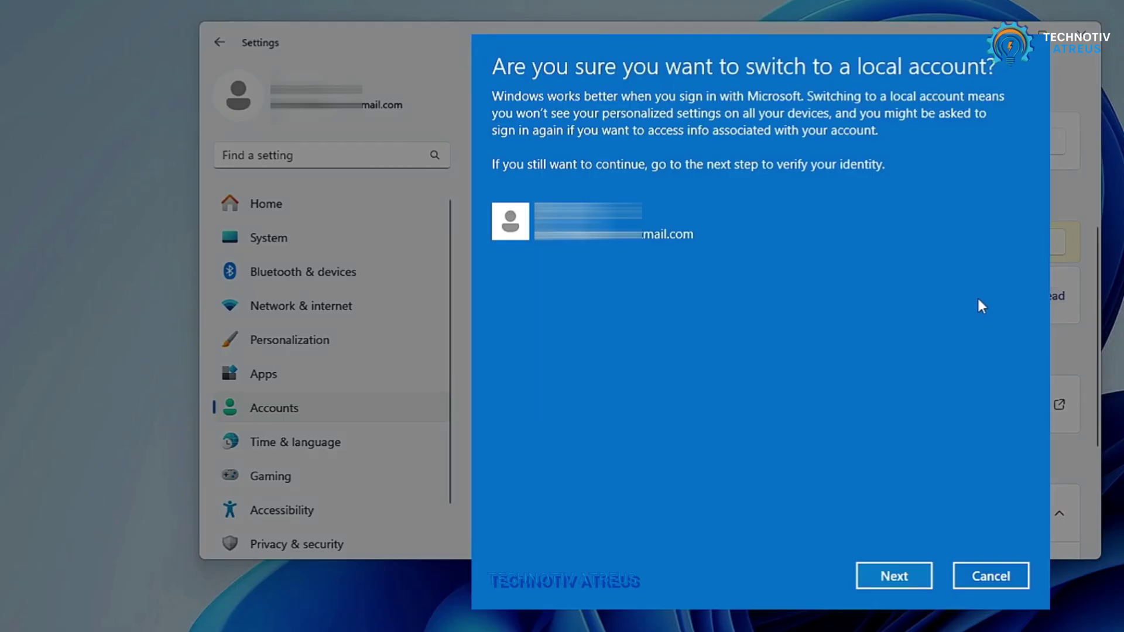
click(915, 574)
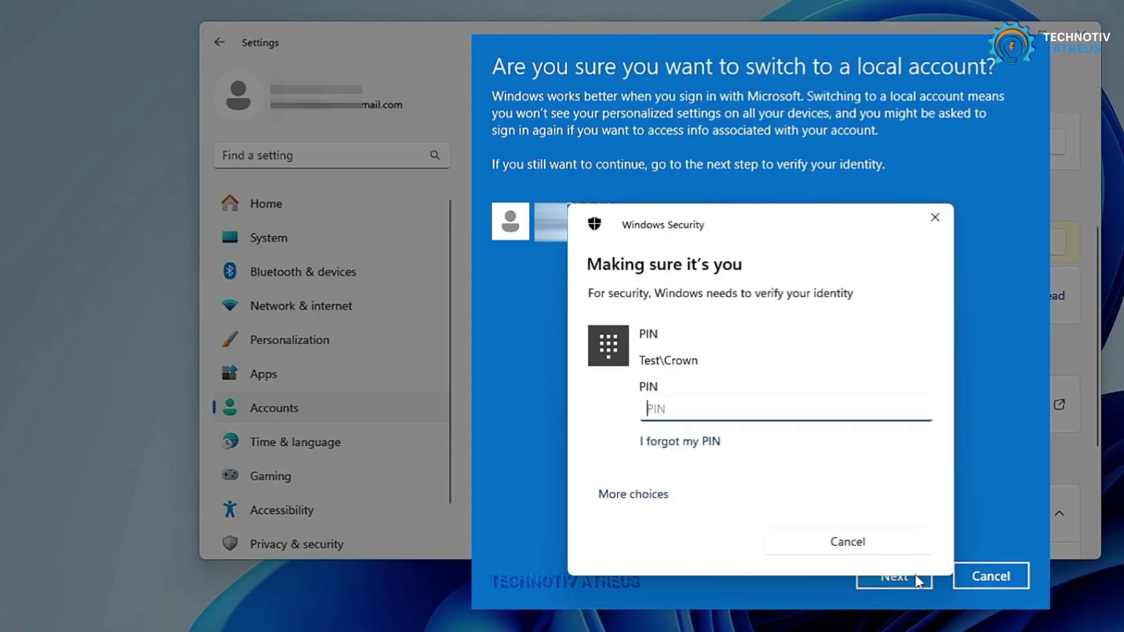
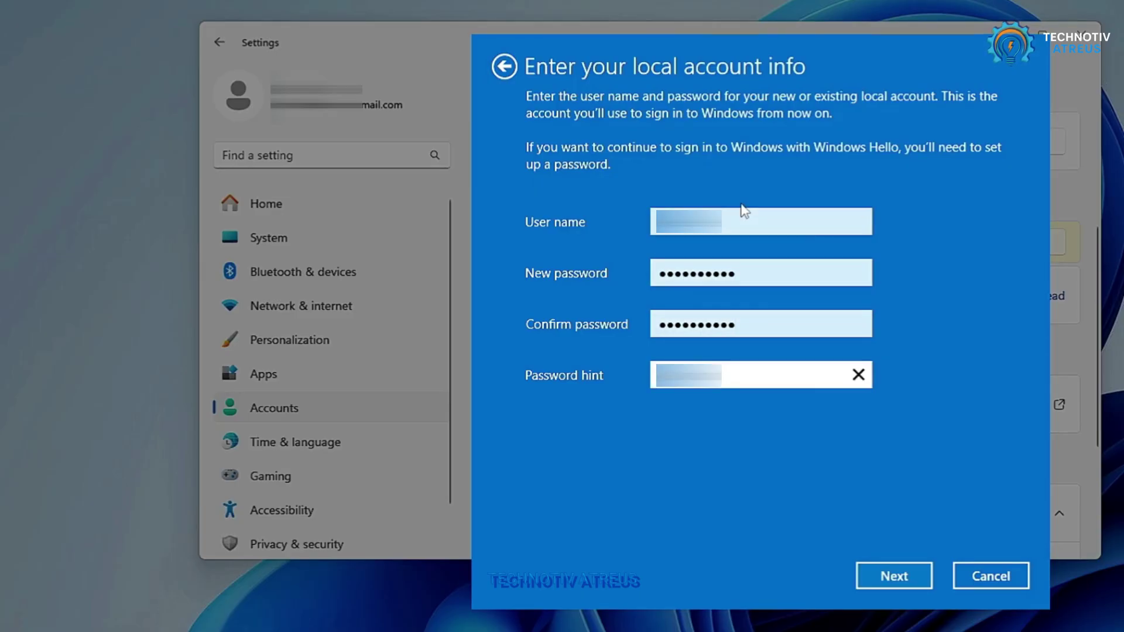
click(882, 580)
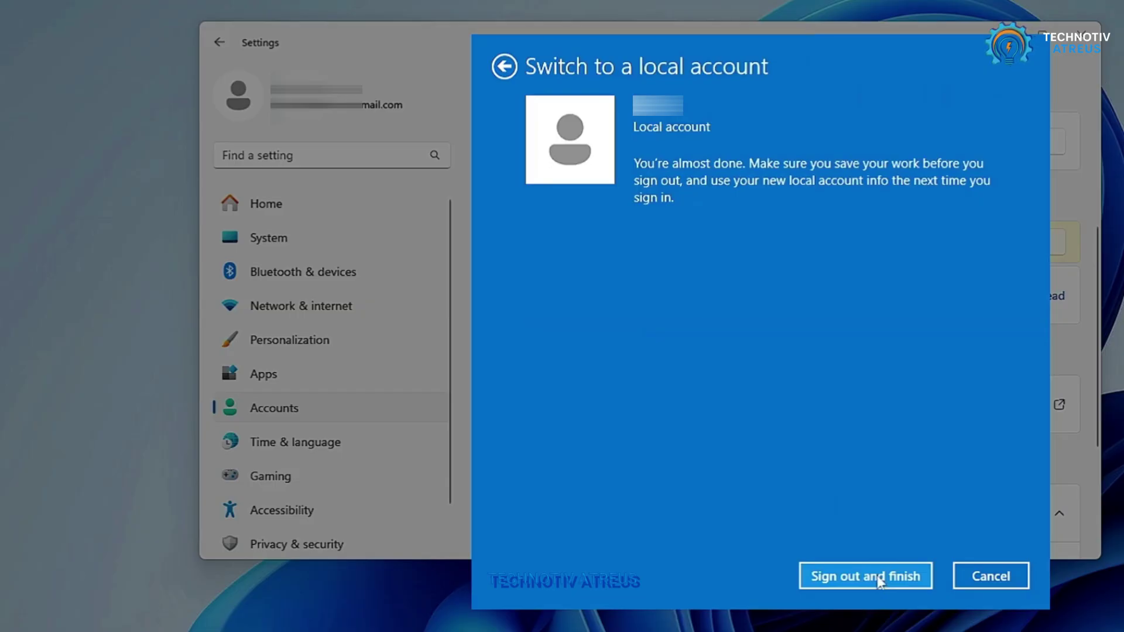
click(881, 579)
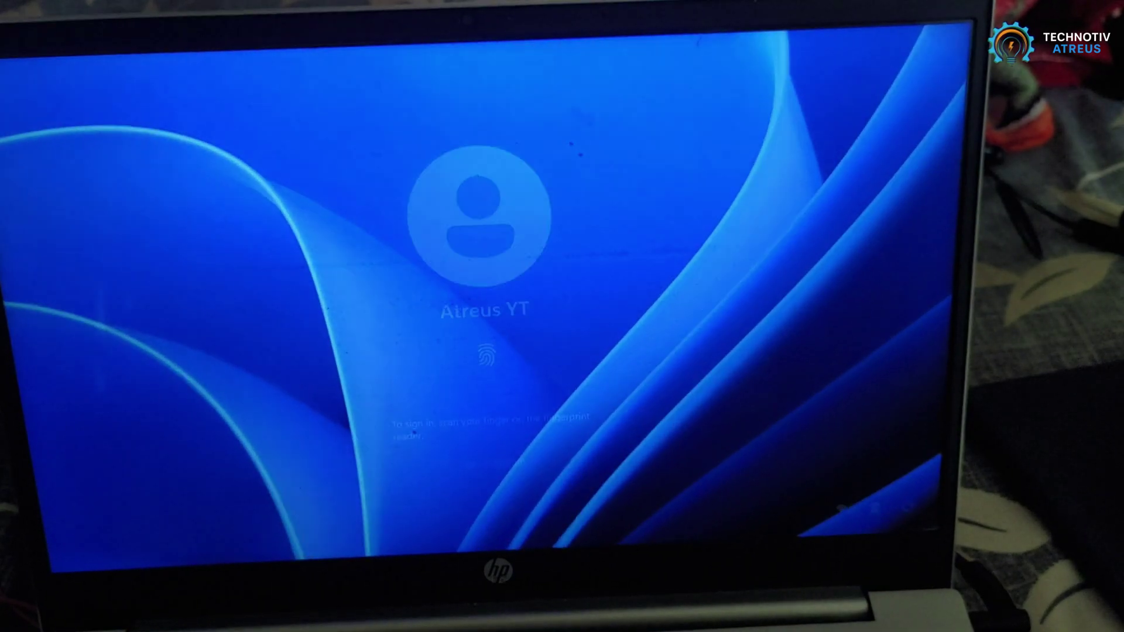
Sign in to the local account using the password option
click(467, 457)
click(469, 533)
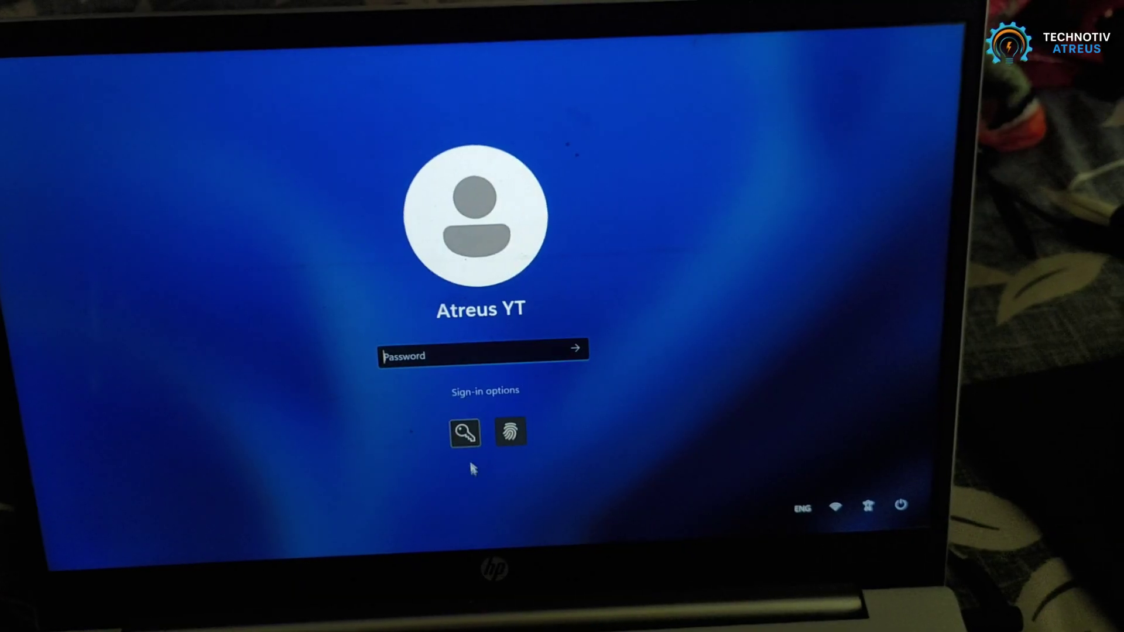
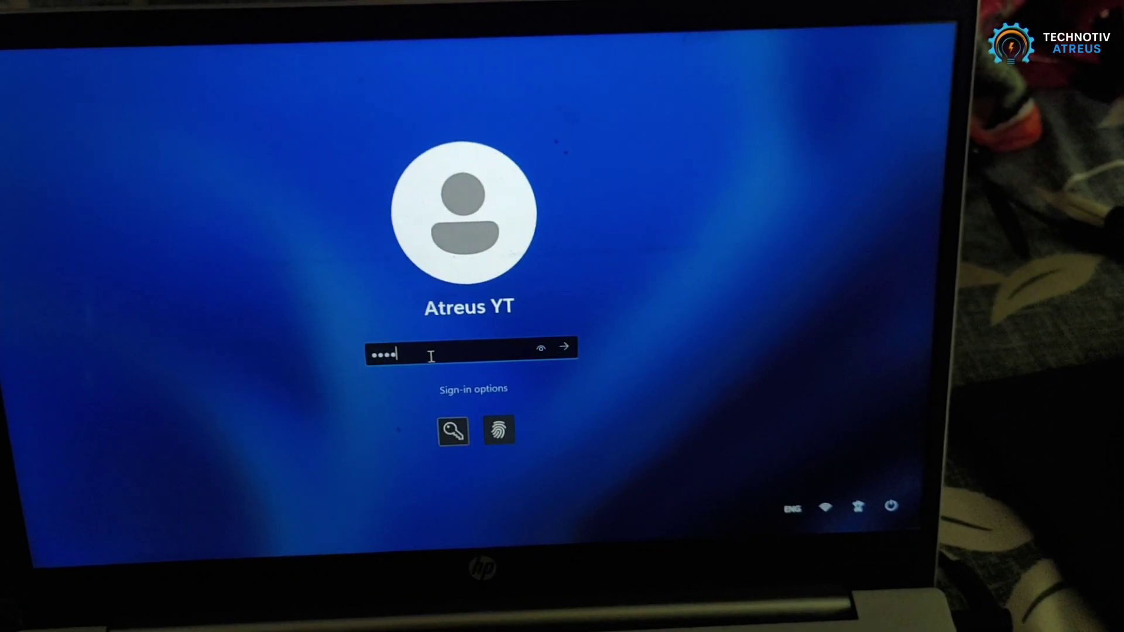
key(Return)
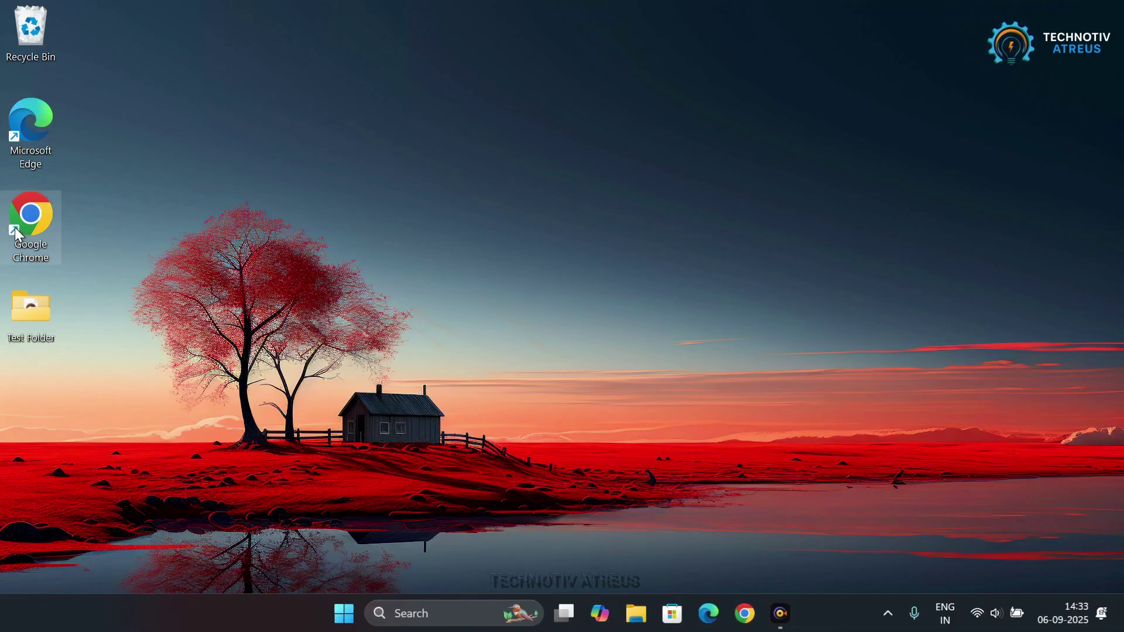
Confirm Test Folder still holds its five mp3 files, then close File Explorer
double_click(31, 325)
drag(166, 277, 751, 185)
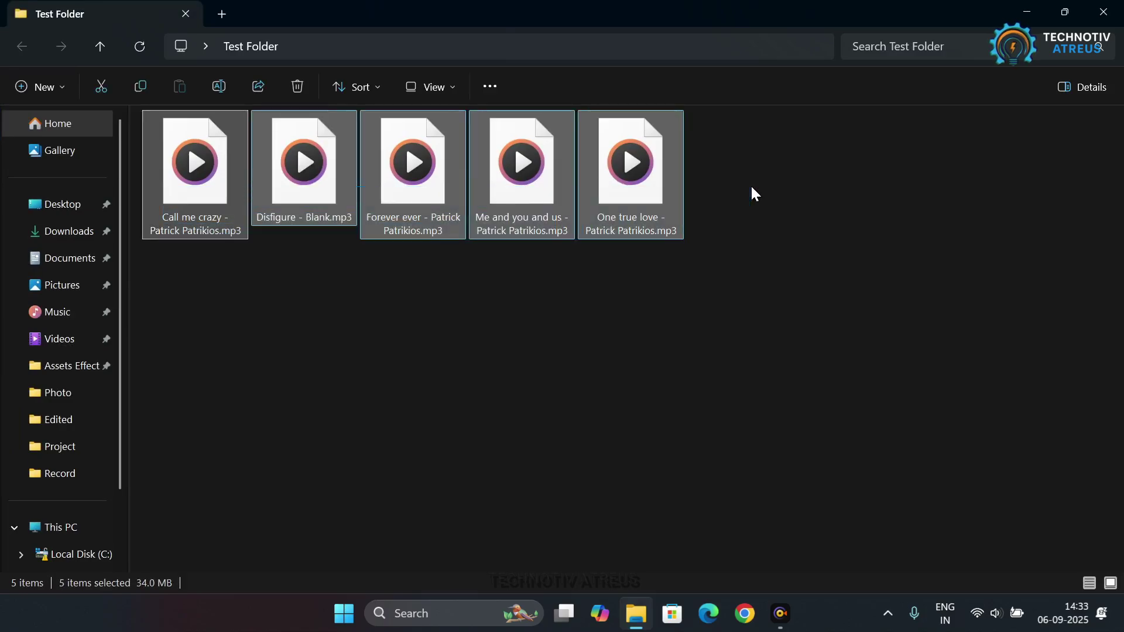
click(751, 184)
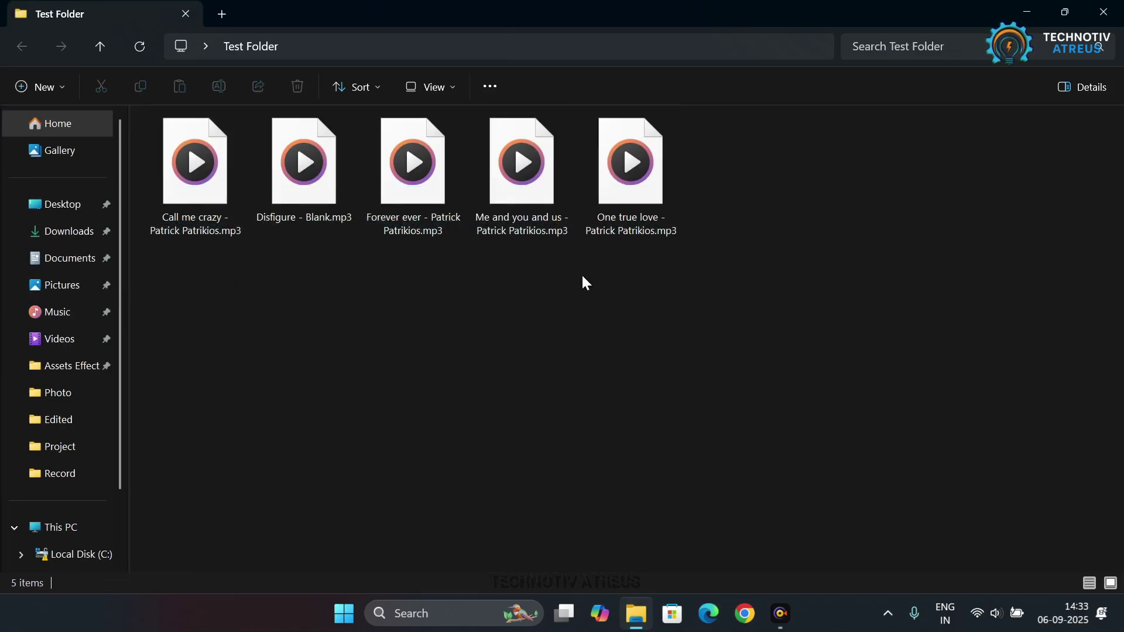
click(1105, 11)
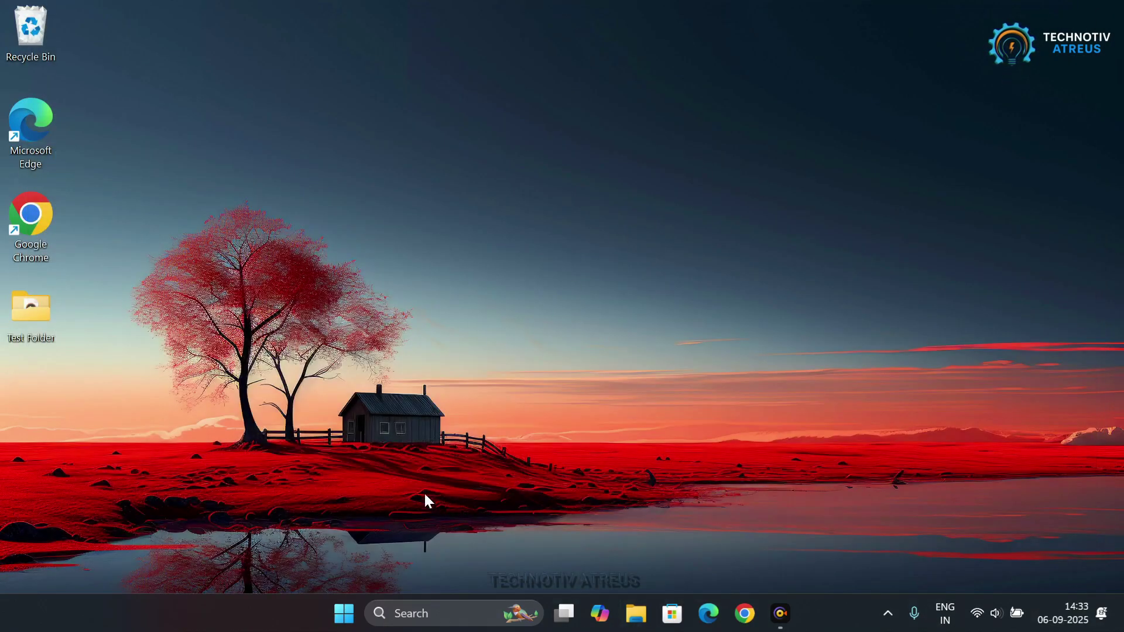
Open the Your info page through Settings > Accounts
right_click(344, 614)
click(298, 432)
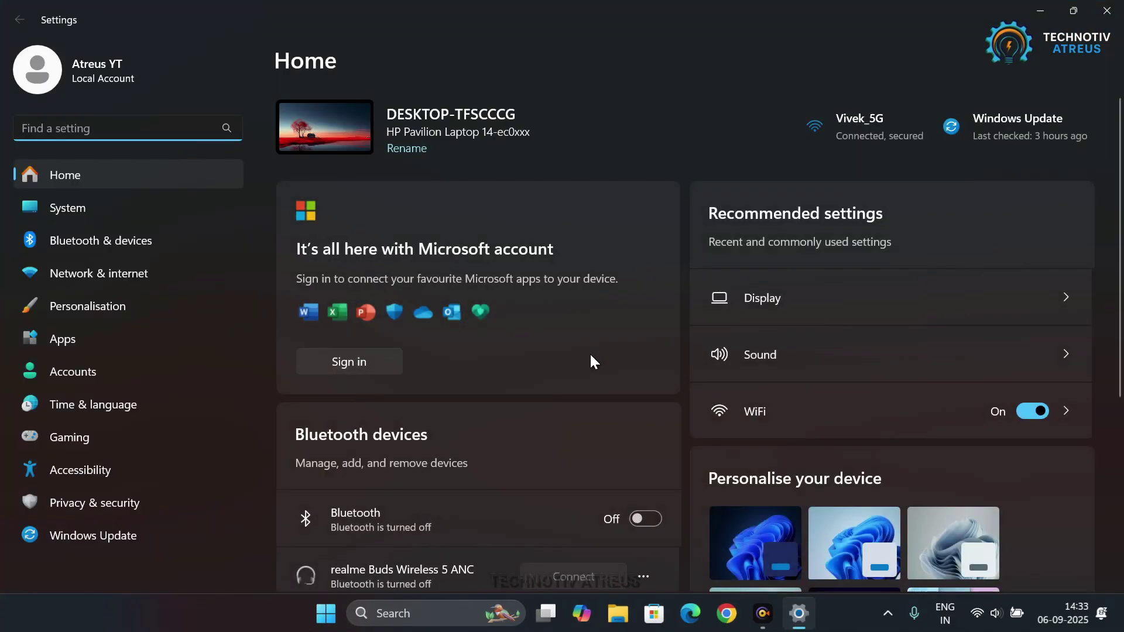
click(179, 365)
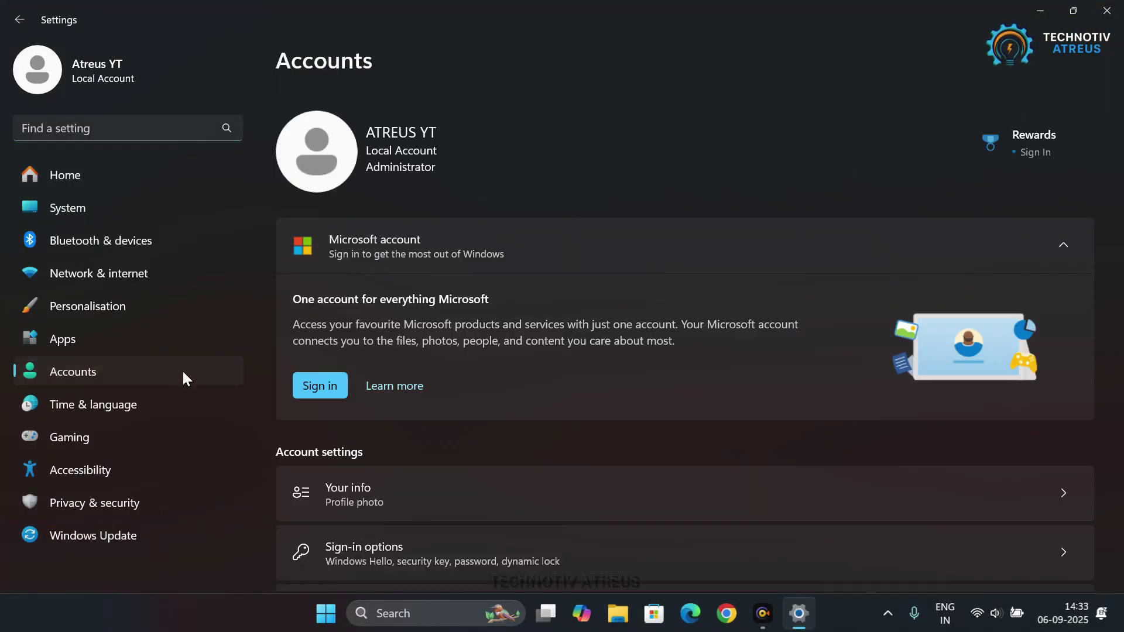
click(518, 487)
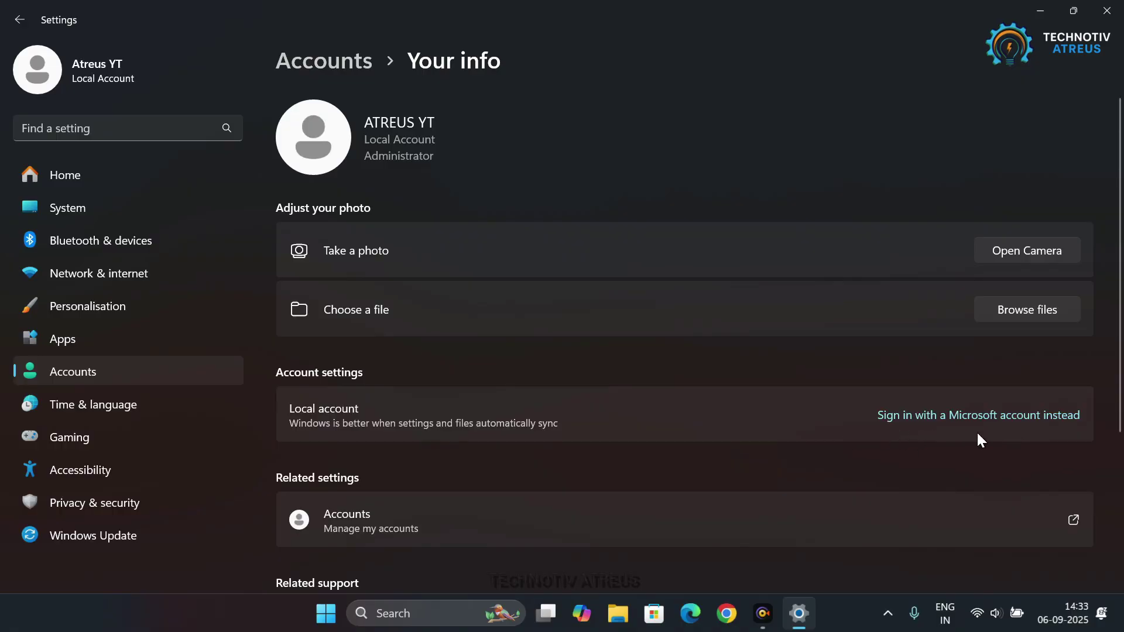
Open and cancel the Microsoft account sign-in, then confirm the local account ATREUS YT from Start
click(977, 416)
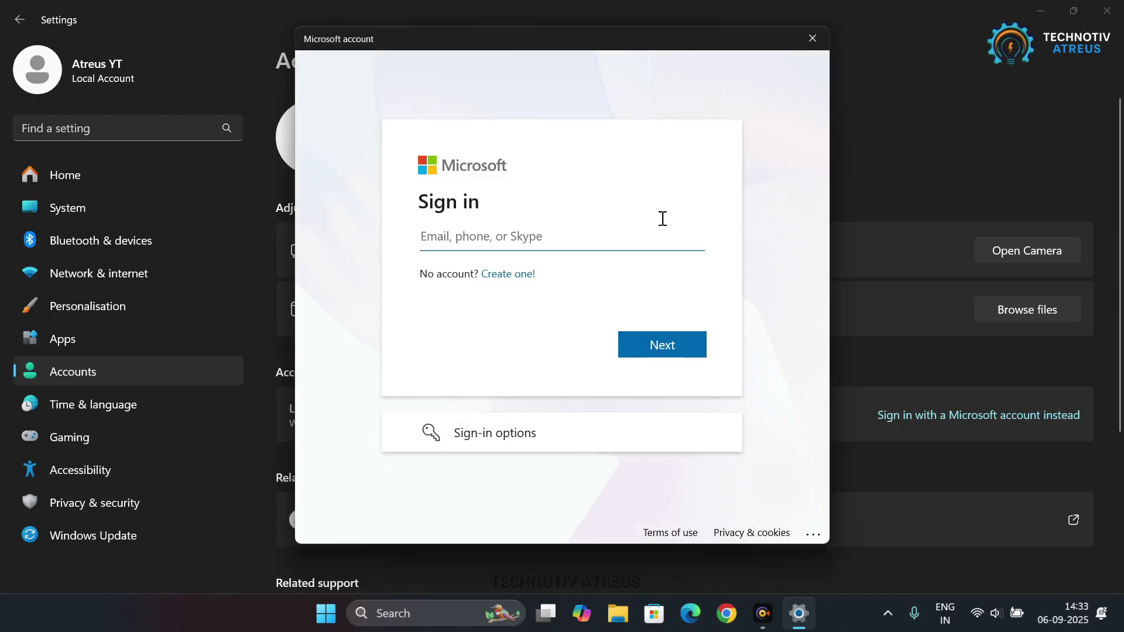
click(813, 38)
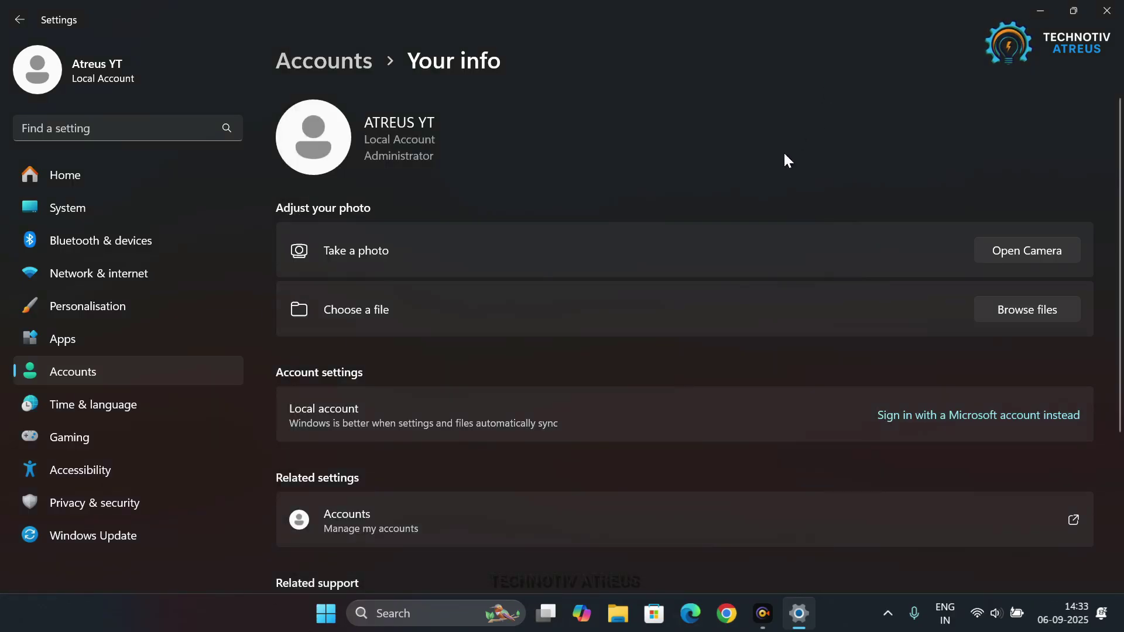
click(326, 613)
click(391, 545)
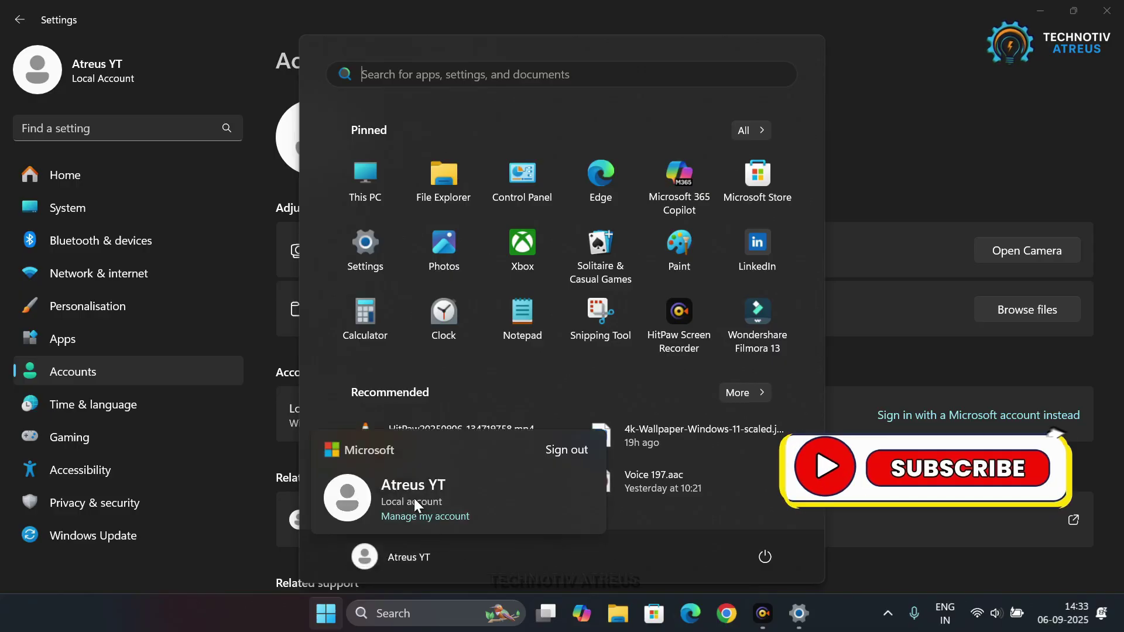